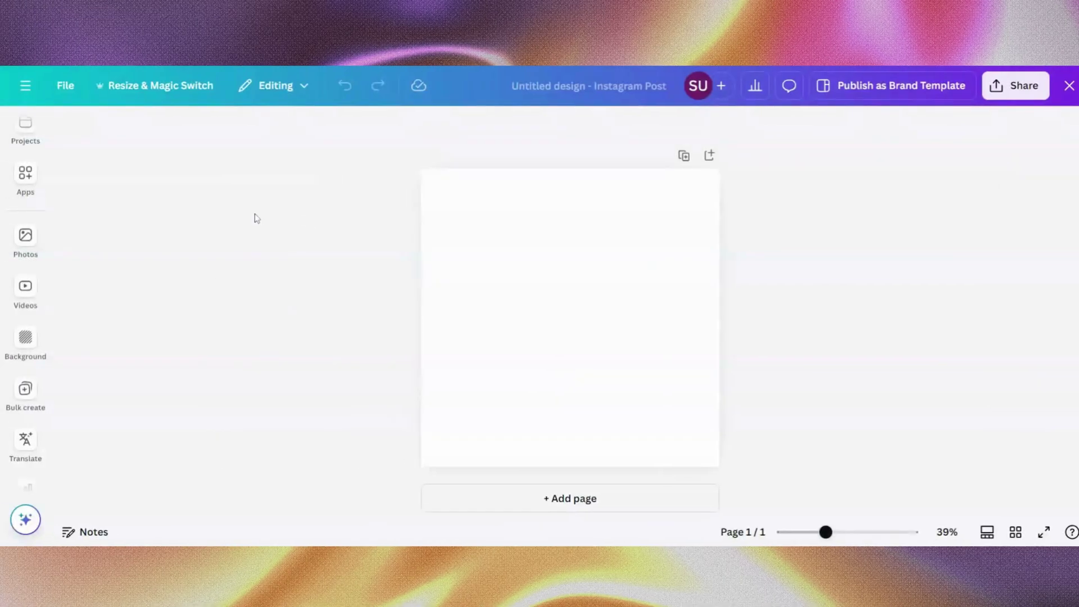
# Search Apps for 'Background Eraser', read its App details page, then return to the results.
pyautogui.click(25, 173)
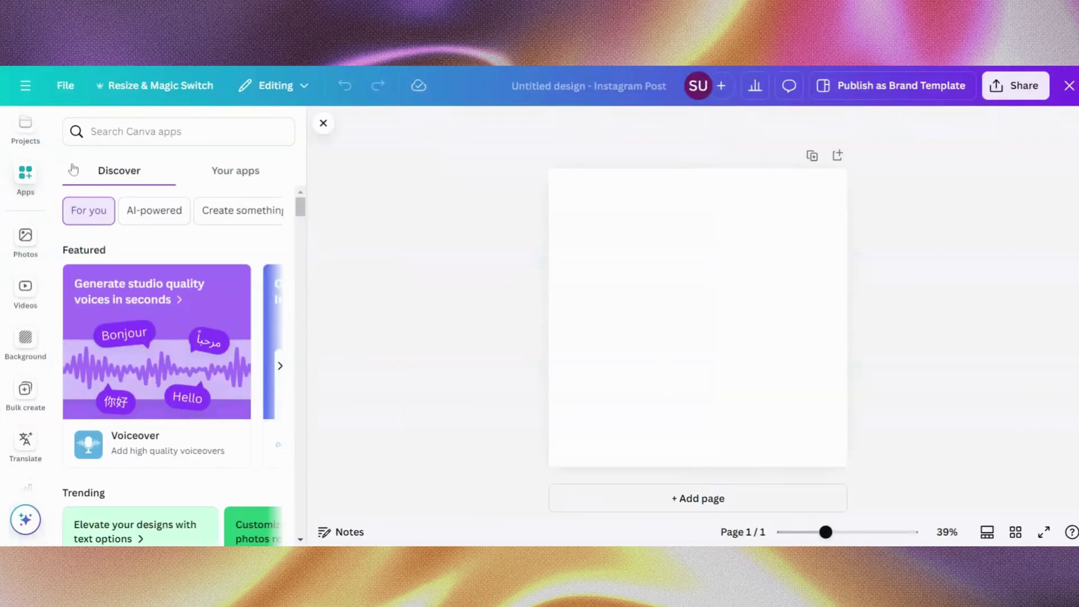
pyautogui.write('ba')
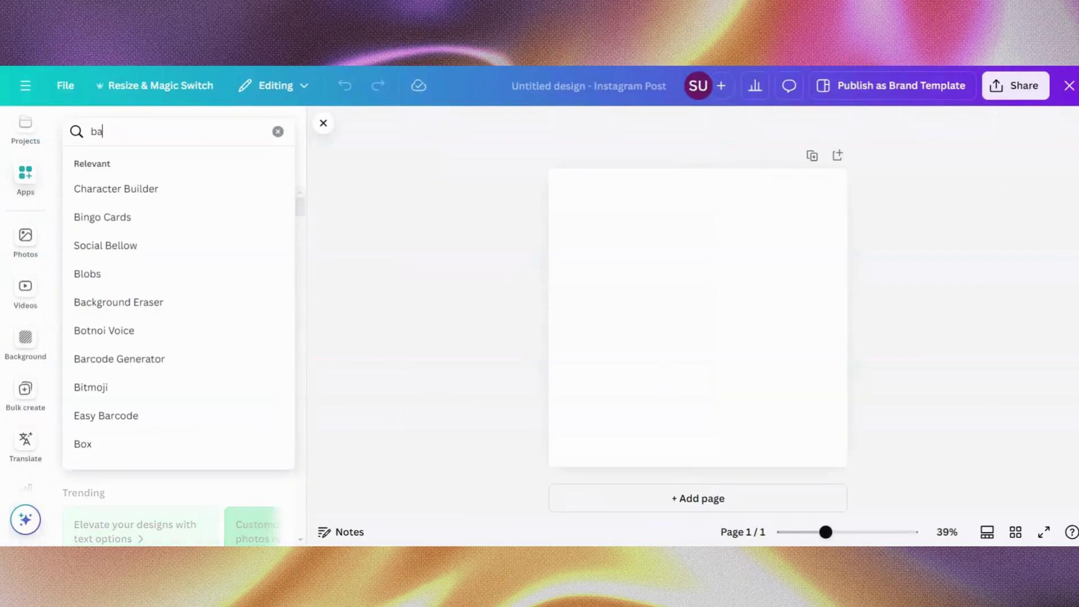
pyautogui.write('ckgro')
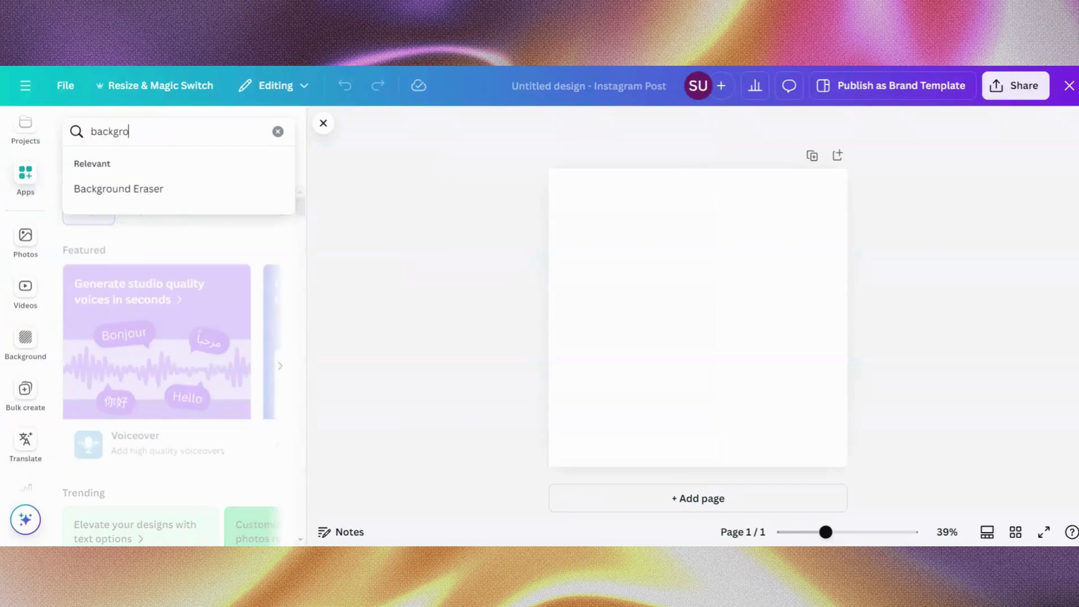
pyautogui.write('und')
pyautogui.click(144, 189)
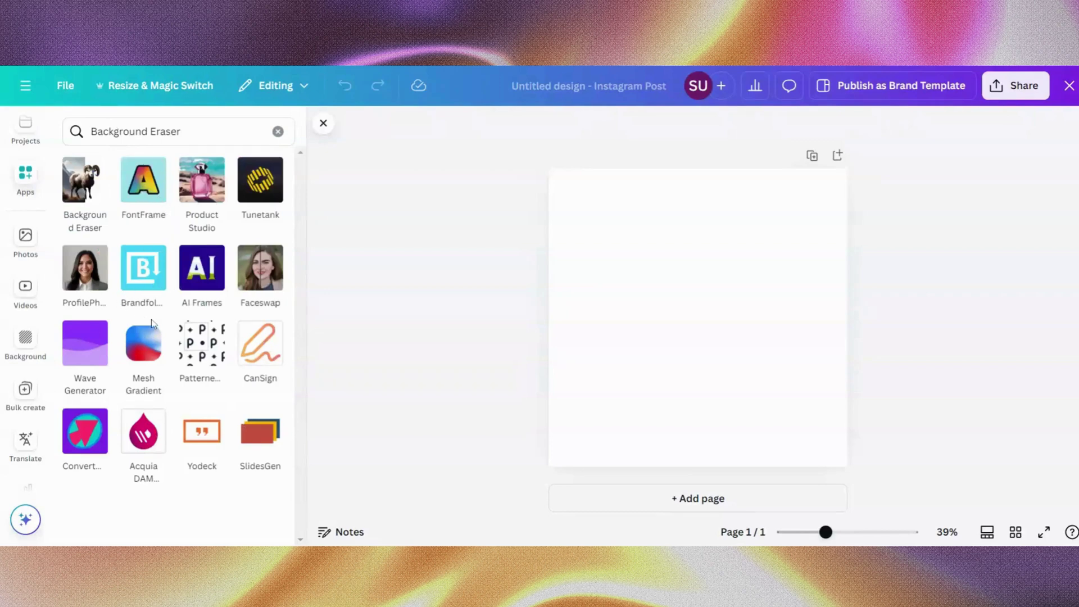
pyautogui.click(95, 169)
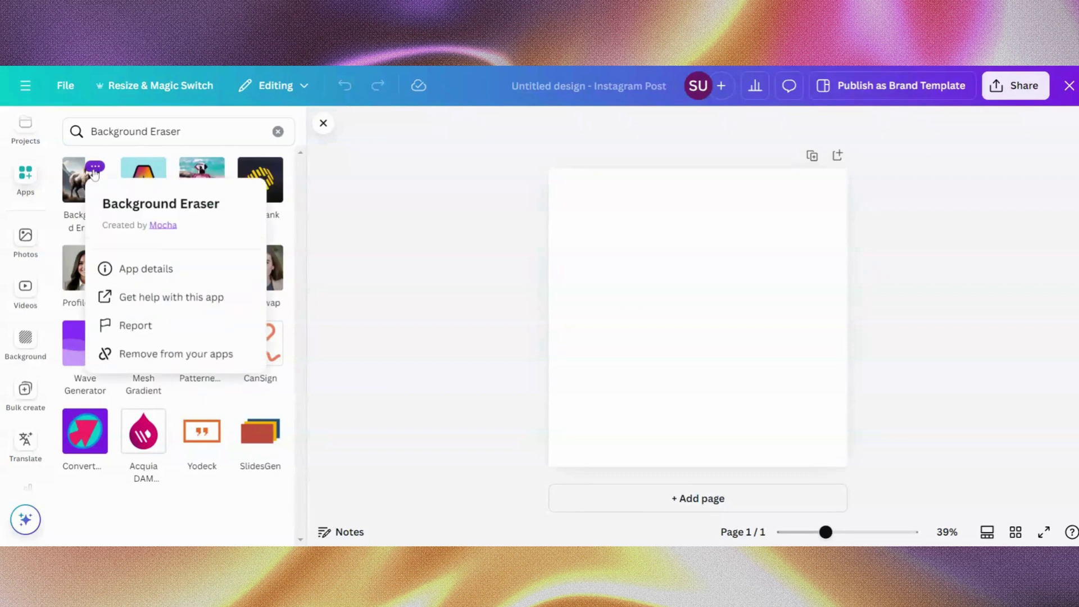
pyautogui.click(169, 278)
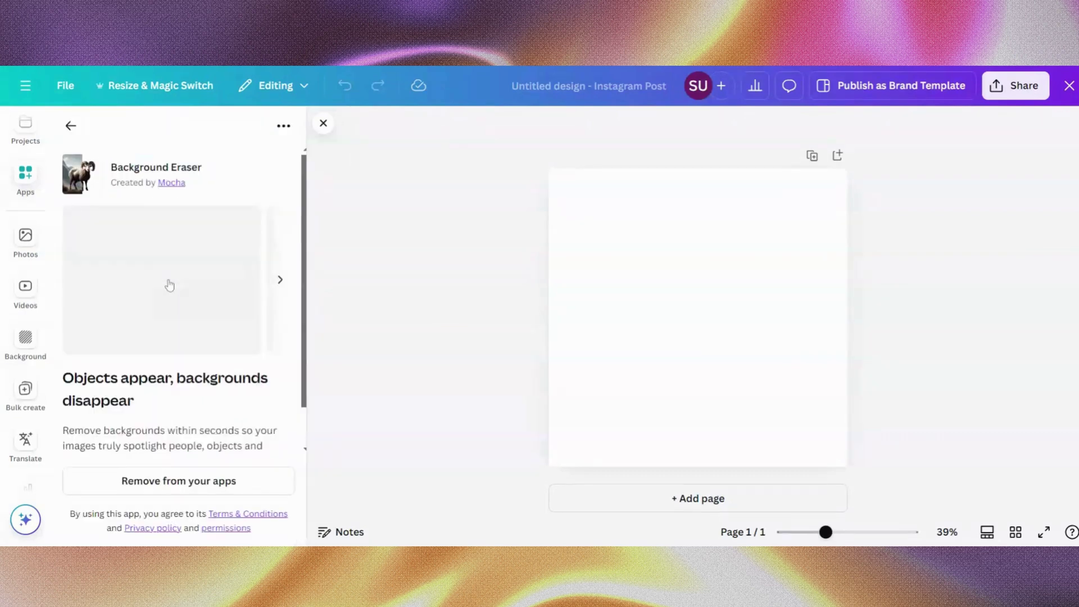
pyautogui.scroll(-2, 169, 286)
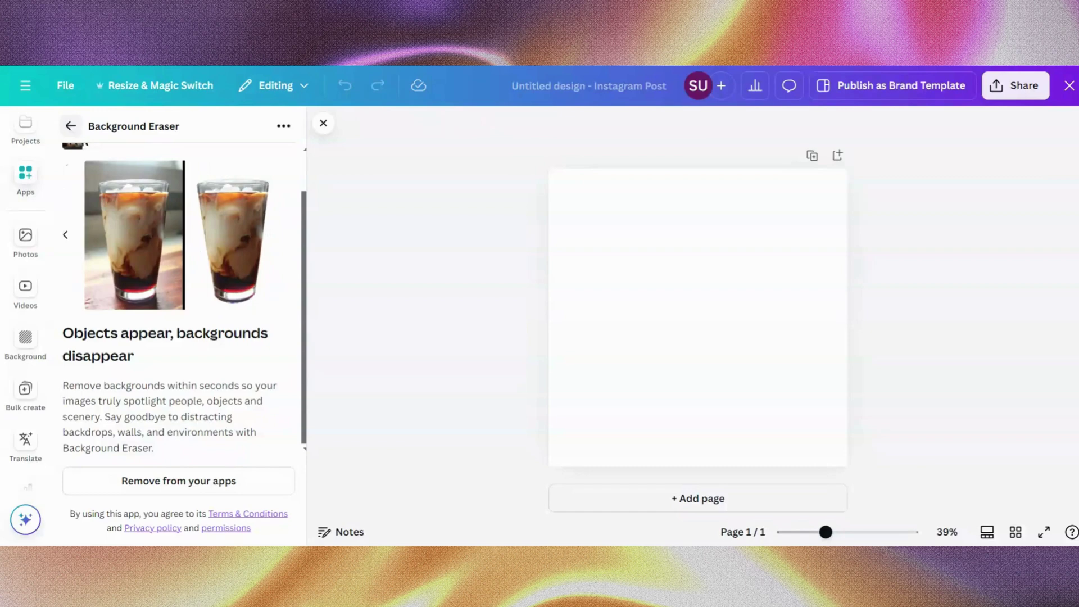
pyautogui.click(70, 126)
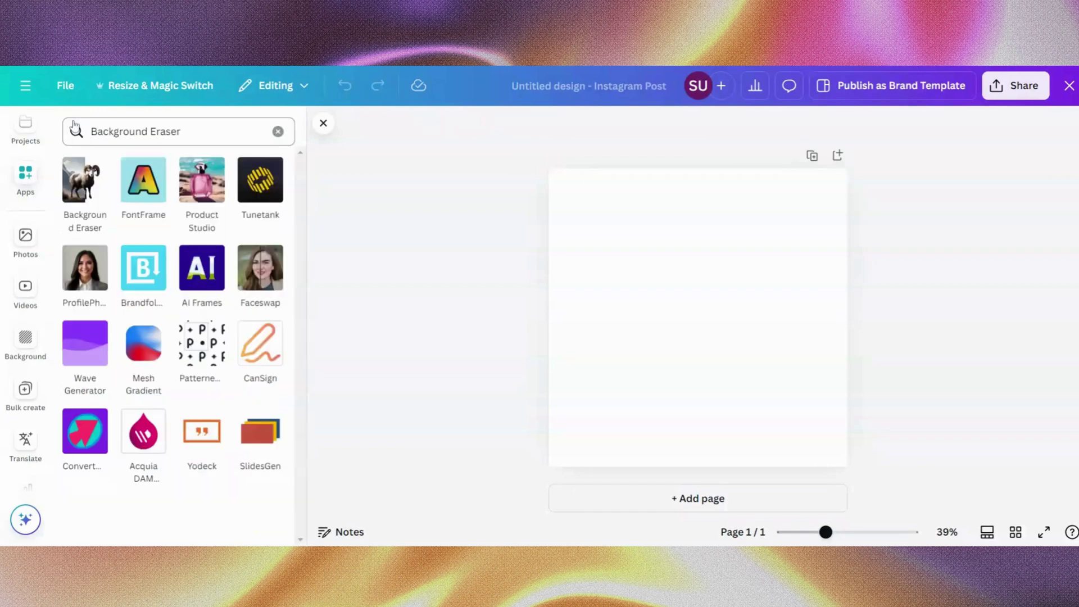
# Upload the woman's street portrait into Background Eraser and remove its background.
pyautogui.click(88, 185)
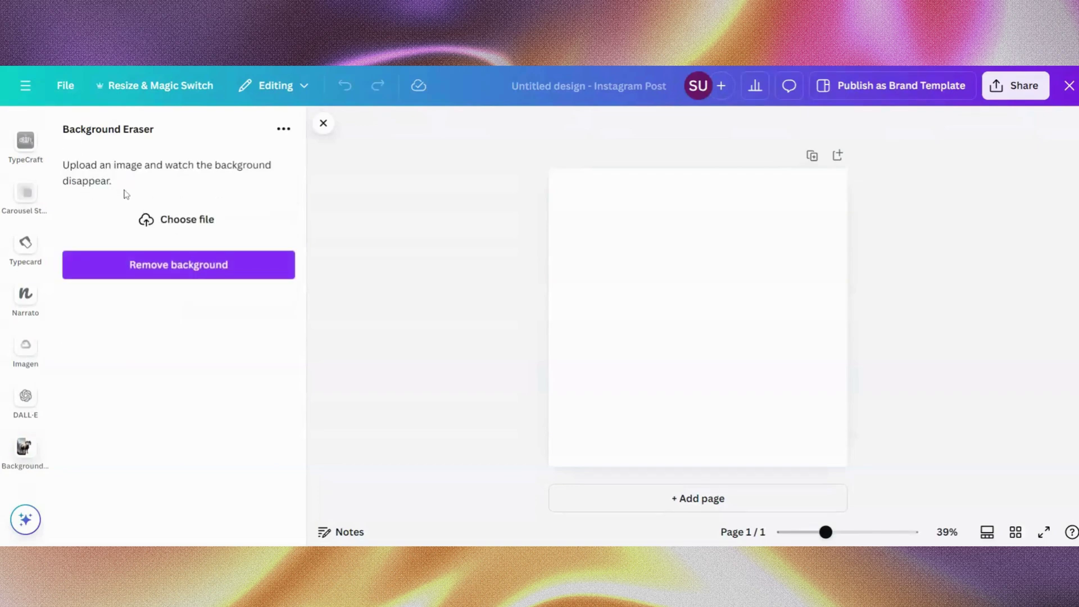
pyautogui.click(185, 224)
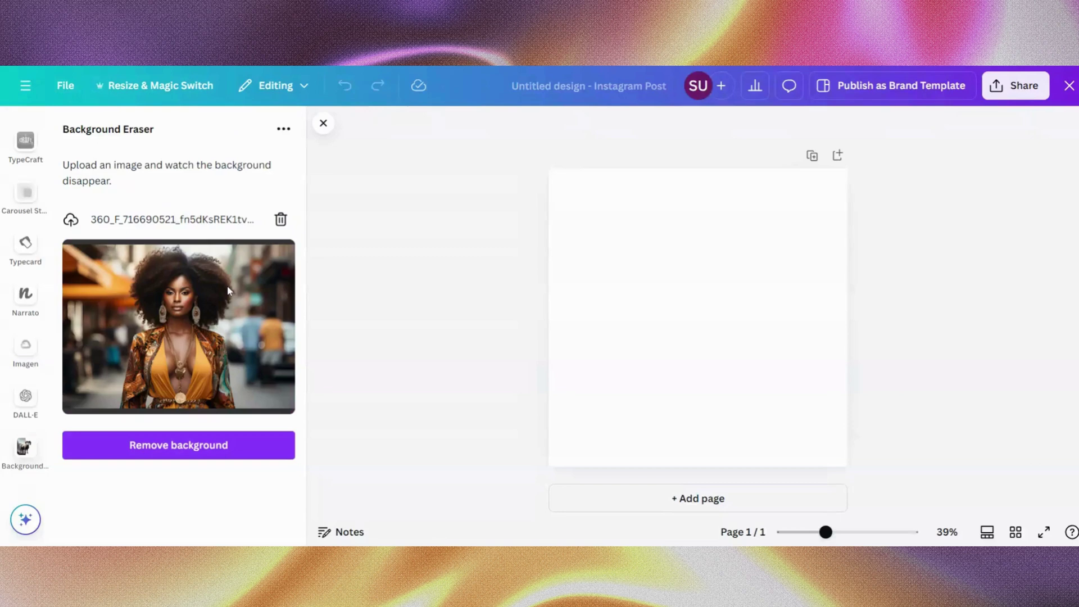
pyautogui.click(169, 453)
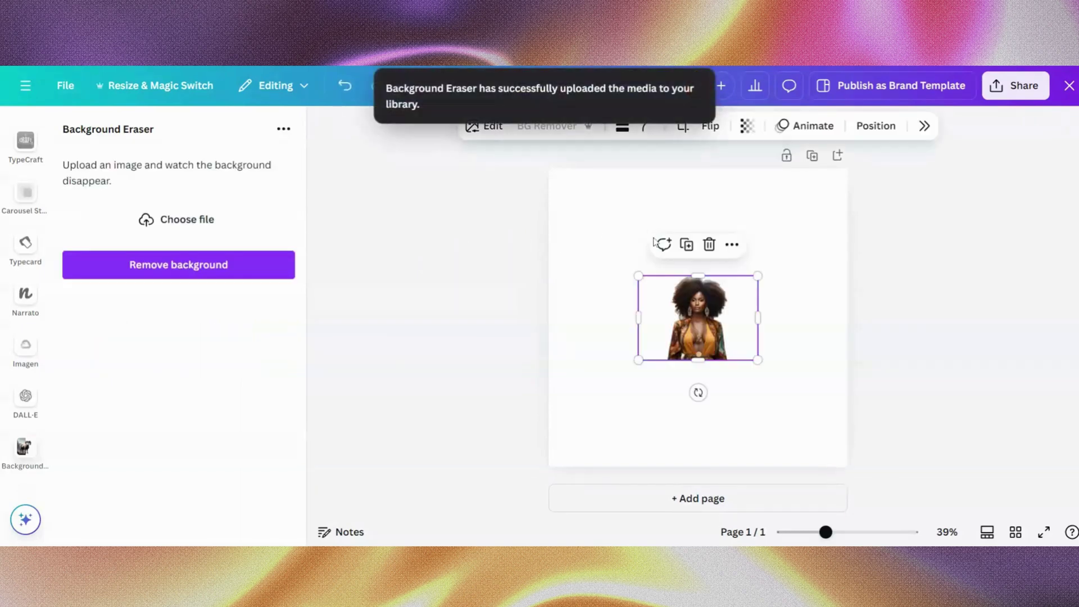
# Enlarge the cut-out to cover the page height and trim its left and right sides to the page edges.
pyautogui.moveTo(639, 276); pyautogui.dragTo(512, 187)
pyautogui.moveTo(751, 369); pyautogui.dragTo(904, 484)
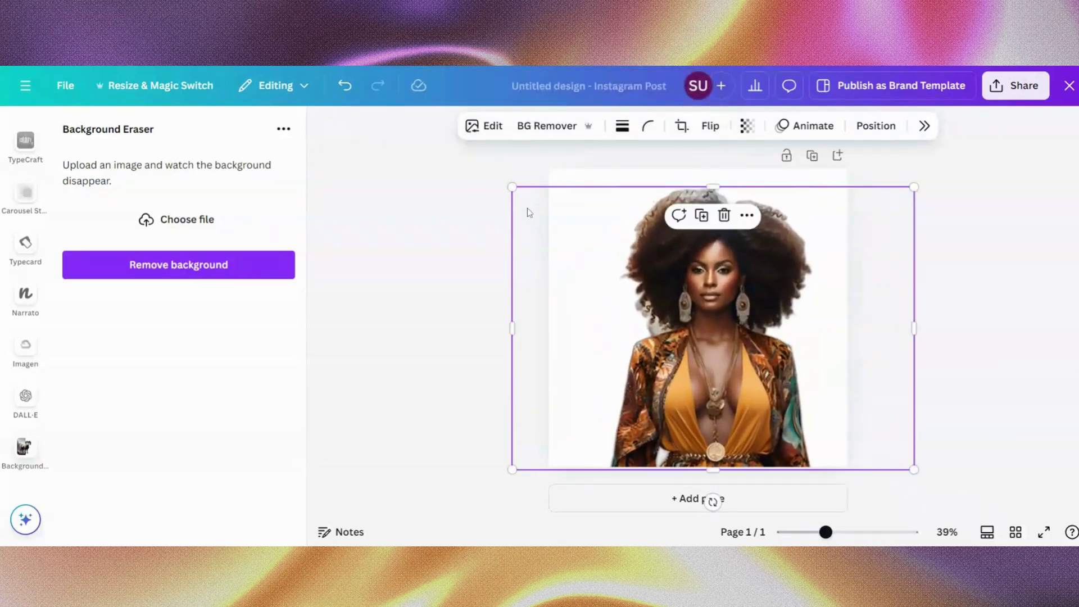
pyautogui.moveTo(512, 187); pyautogui.dragTo(487, 169)
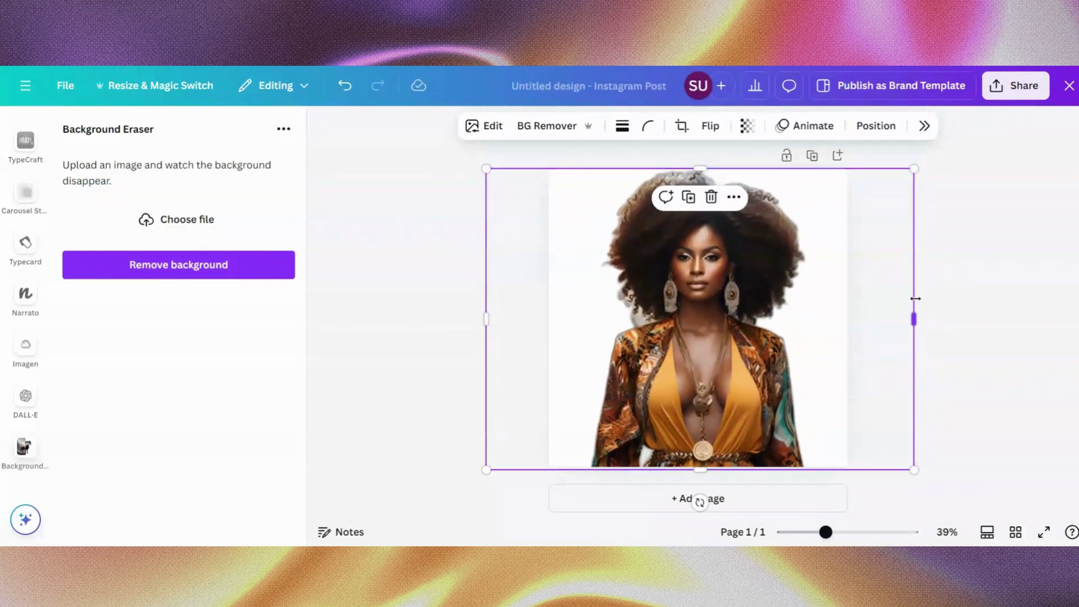
pyautogui.moveTo(914, 313); pyautogui.dragTo(849, 315)
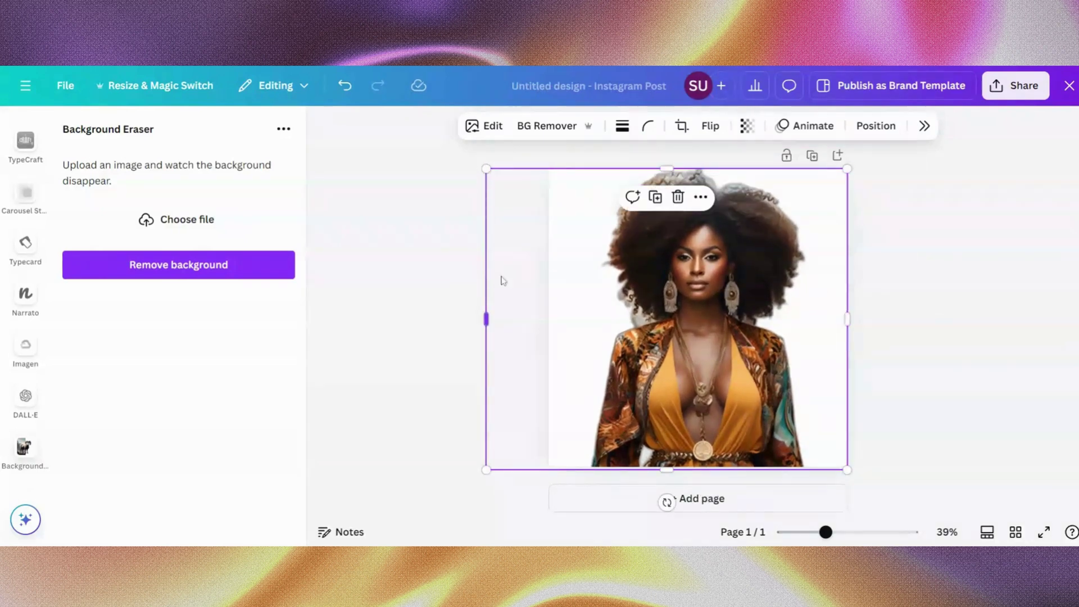
pyautogui.moveTo(487, 318); pyautogui.dragTo(549, 318)
pyautogui.click(509, 288)
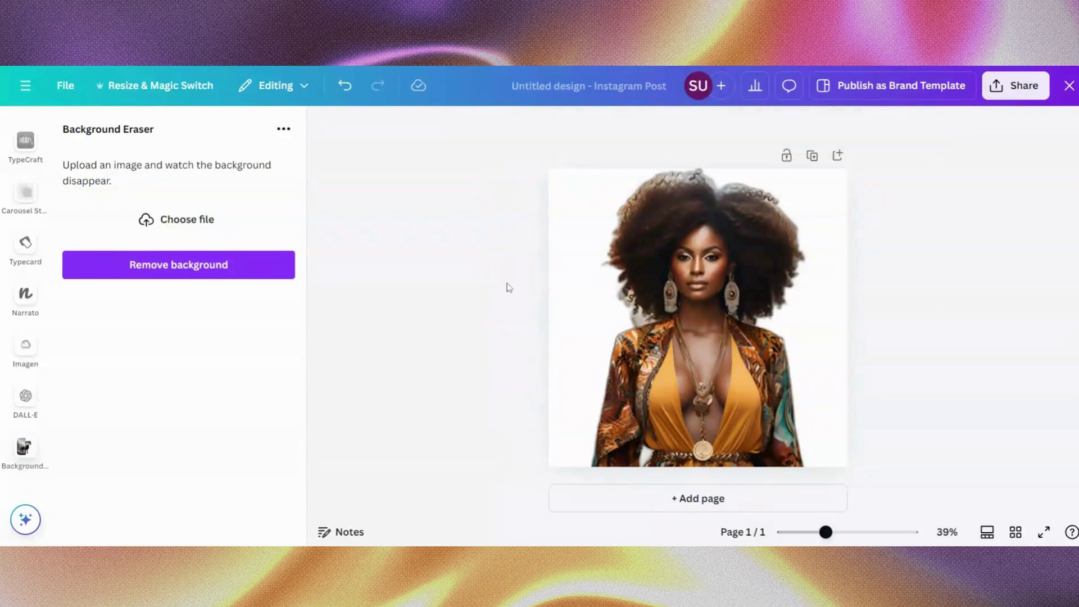
# Add a second page and set the original street photo as its background.
pyautogui.click(838, 155)
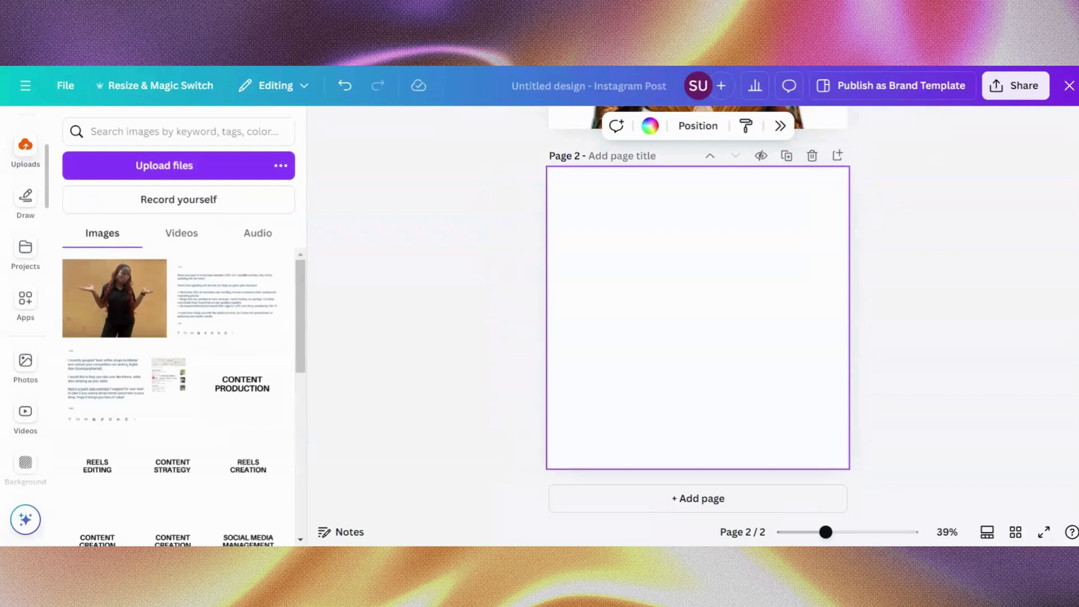
pyautogui.click(25, 152)
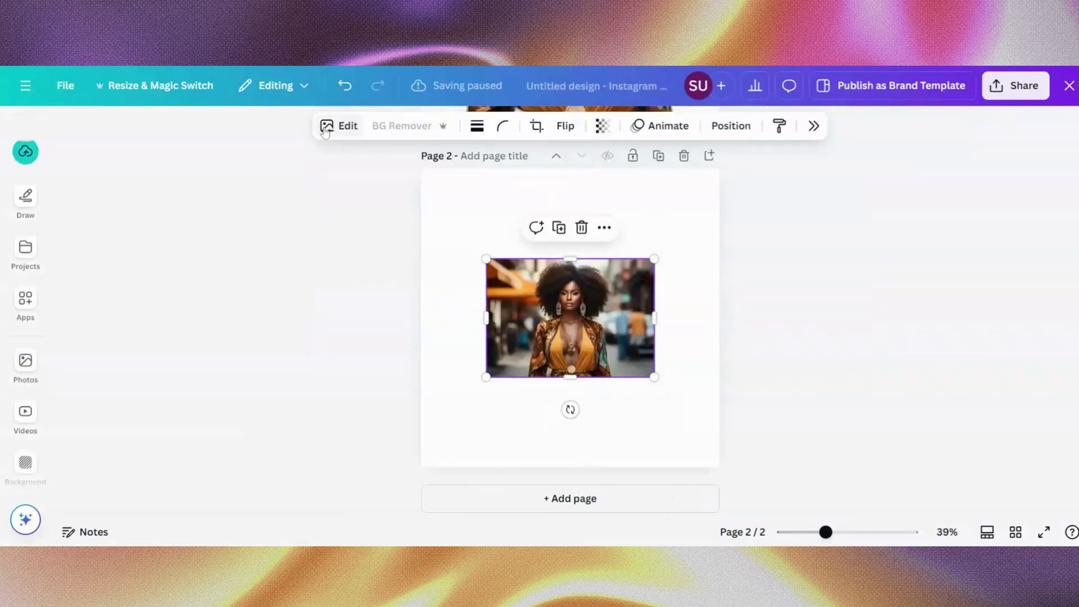
pyautogui.moveTo(603, 339); pyautogui.dragTo(539, 248)
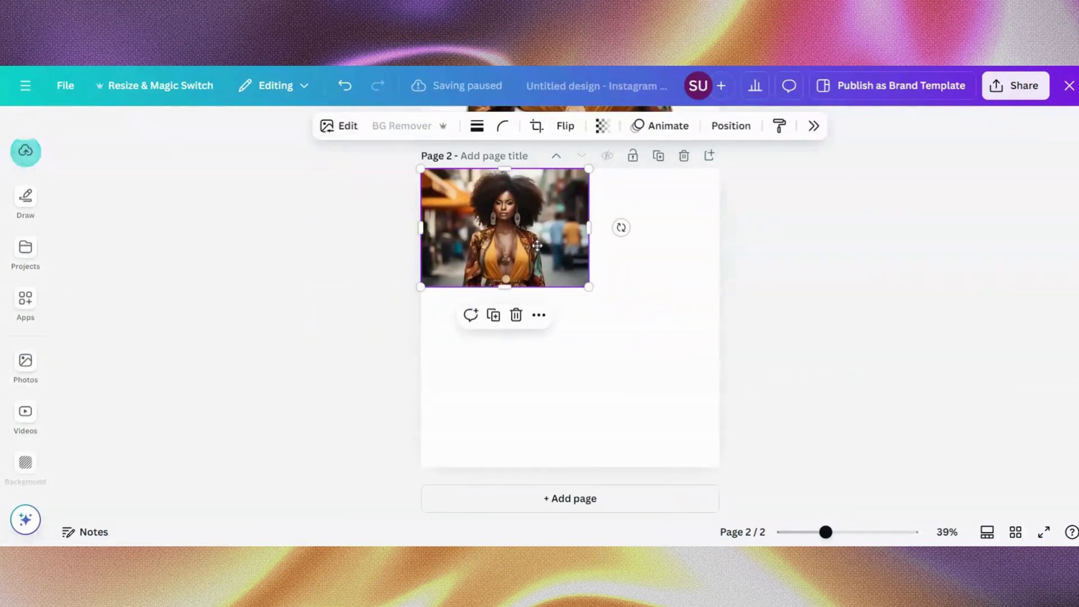
pyautogui.moveTo(588, 286); pyautogui.dragTo(815, 514)
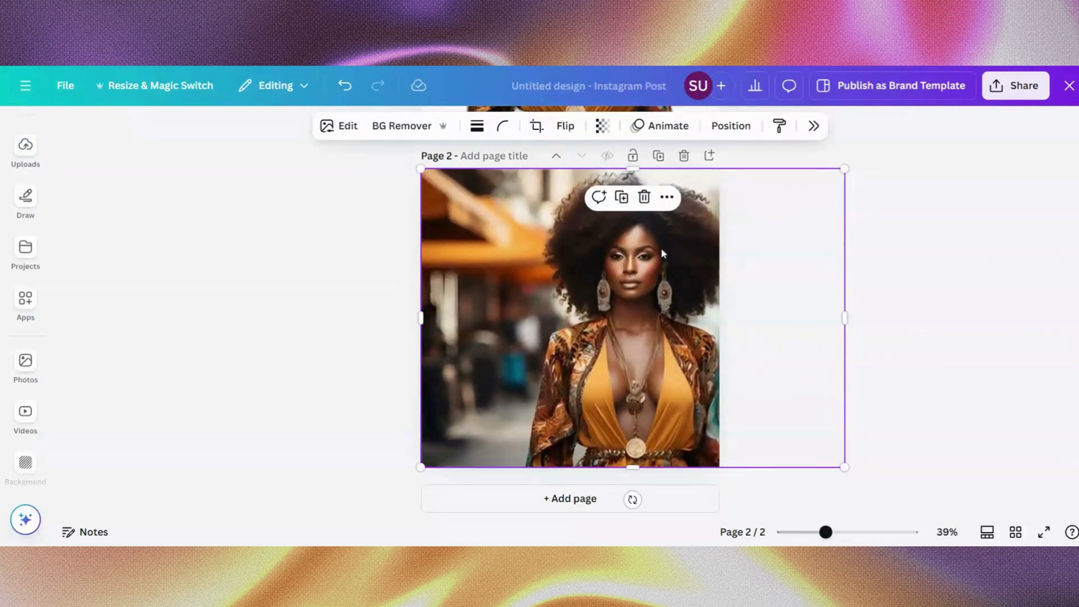
pyautogui.click(666, 198)
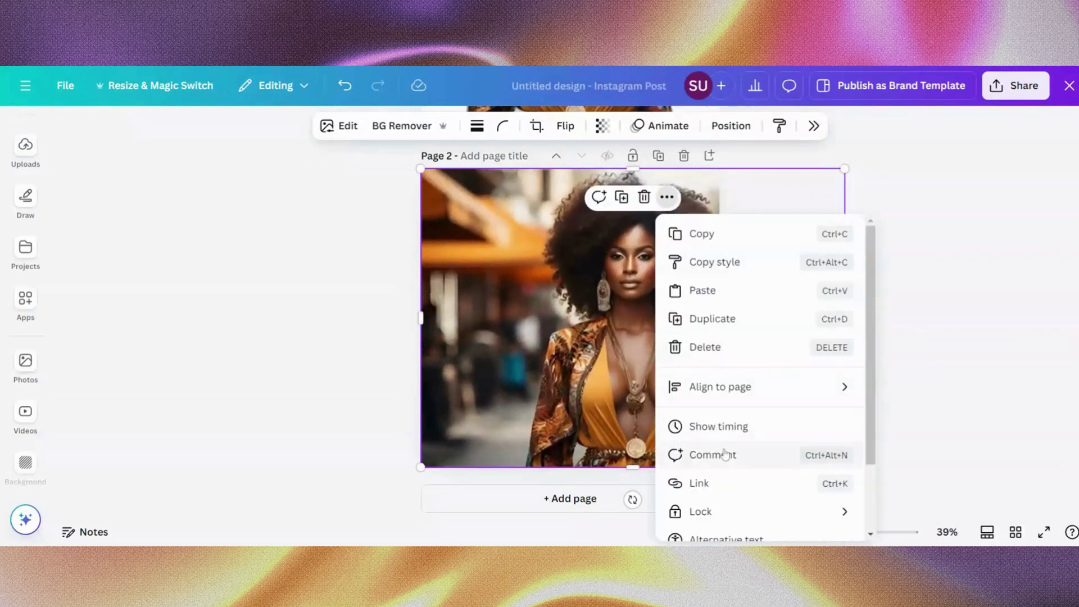
pyautogui.scroll(-3, 725, 453)
pyautogui.click(729, 493)
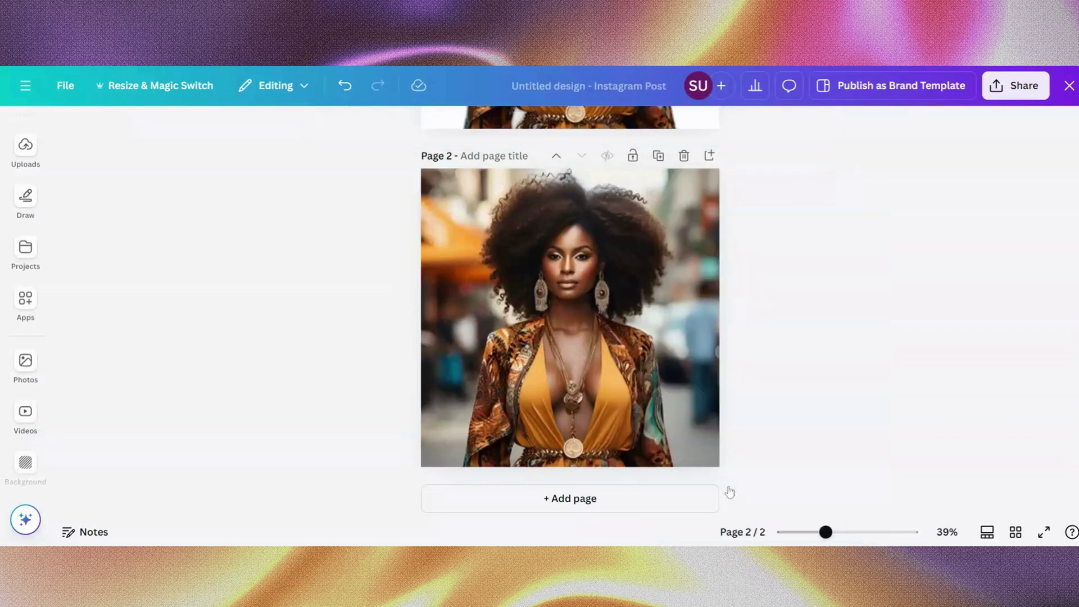
# Move the street photo page up so it becomes page 1.
pyautogui.scroll(4, 772, 356)
pyautogui.scroll(2, 775, 356)
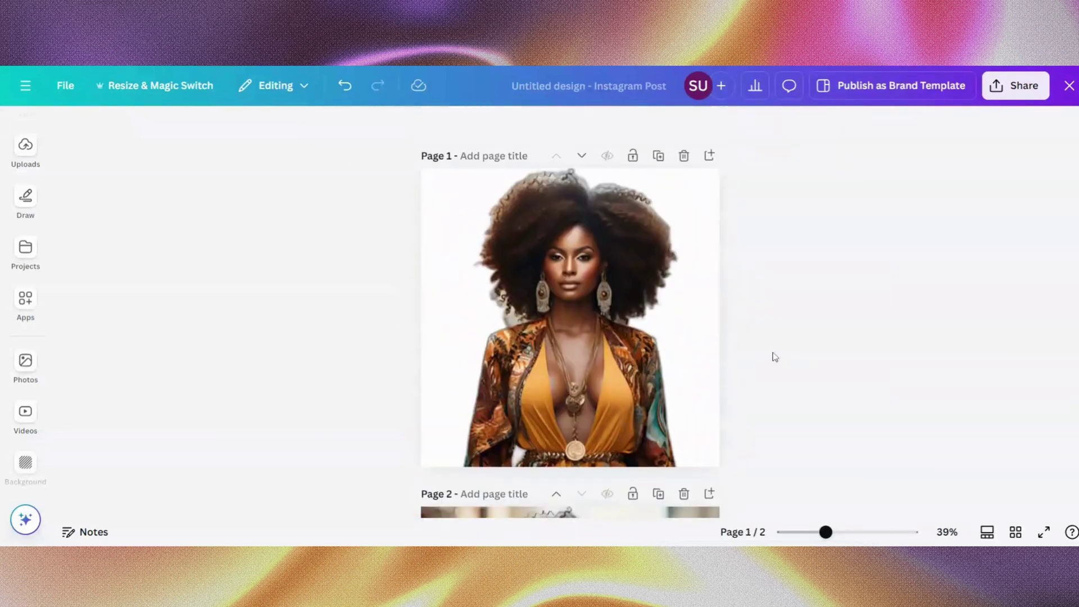
pyautogui.scroll(-1, 767, 351)
pyautogui.click(556, 453)
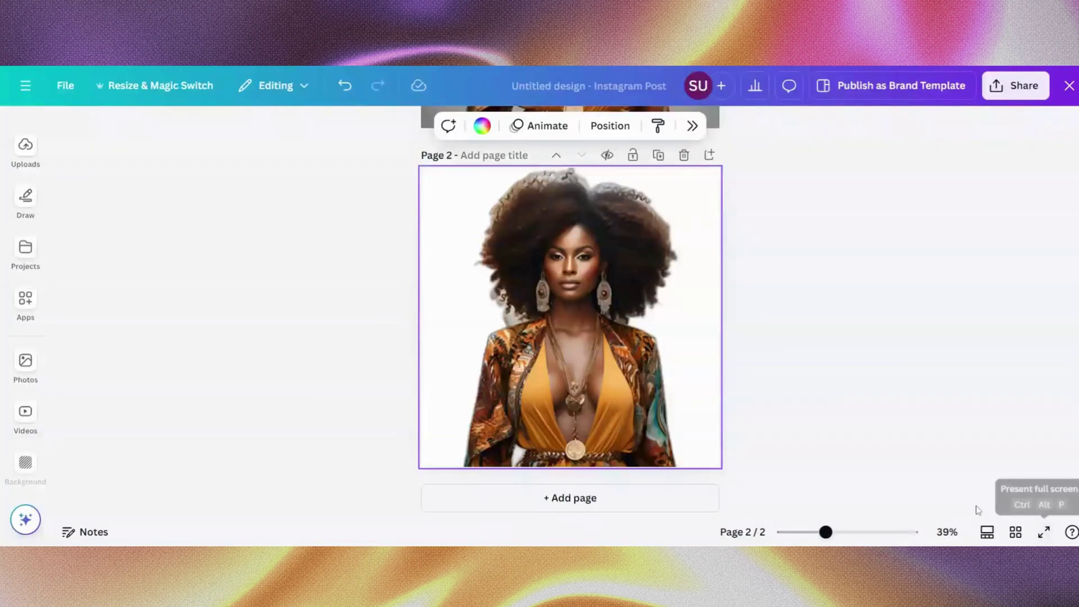
# Upscale the page 2 cut-out portrait at 4x using the Image Upscaler app.
pyautogui.click(623, 334)
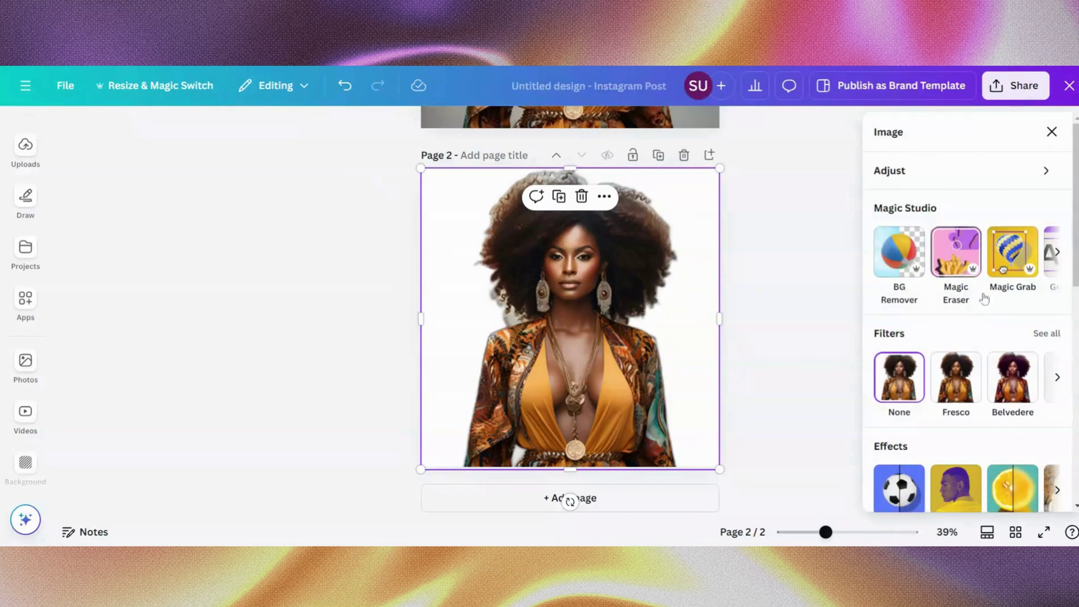
pyautogui.scroll(-5, 988, 282)
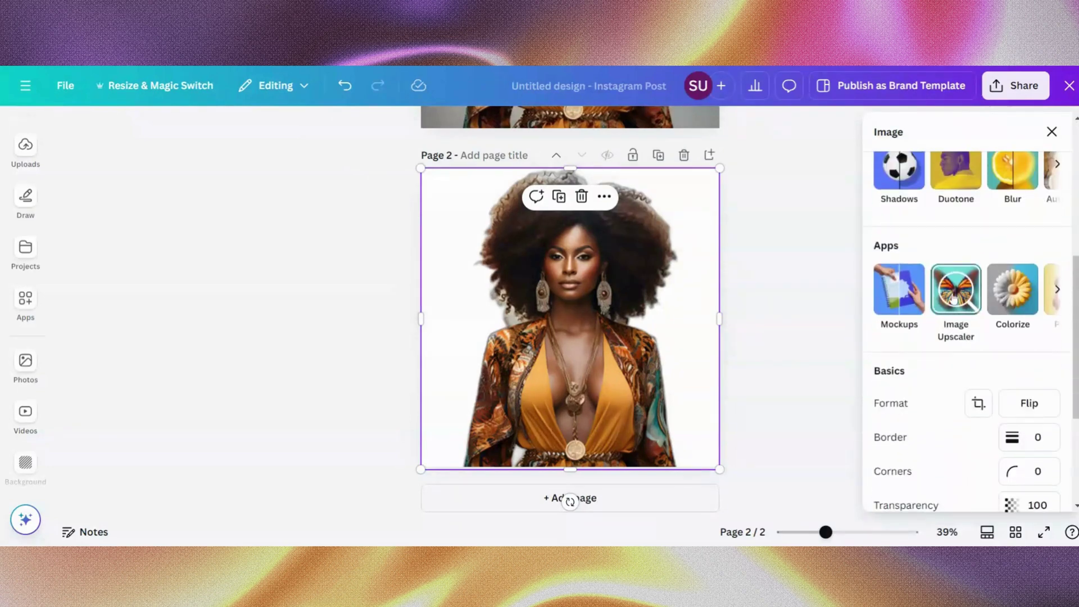
pyautogui.click(954, 298)
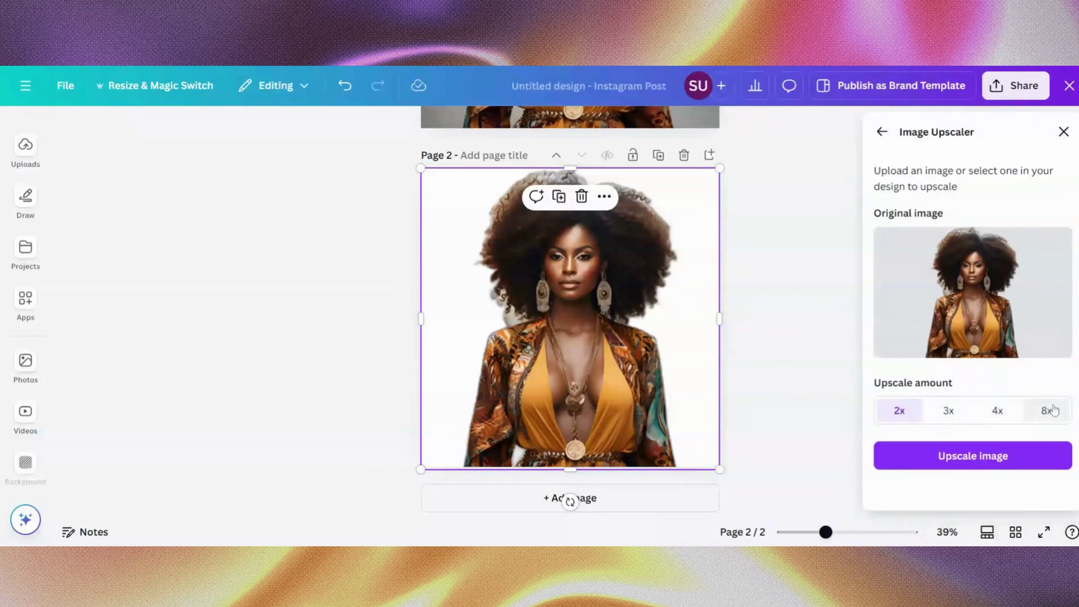
pyautogui.click(994, 421)
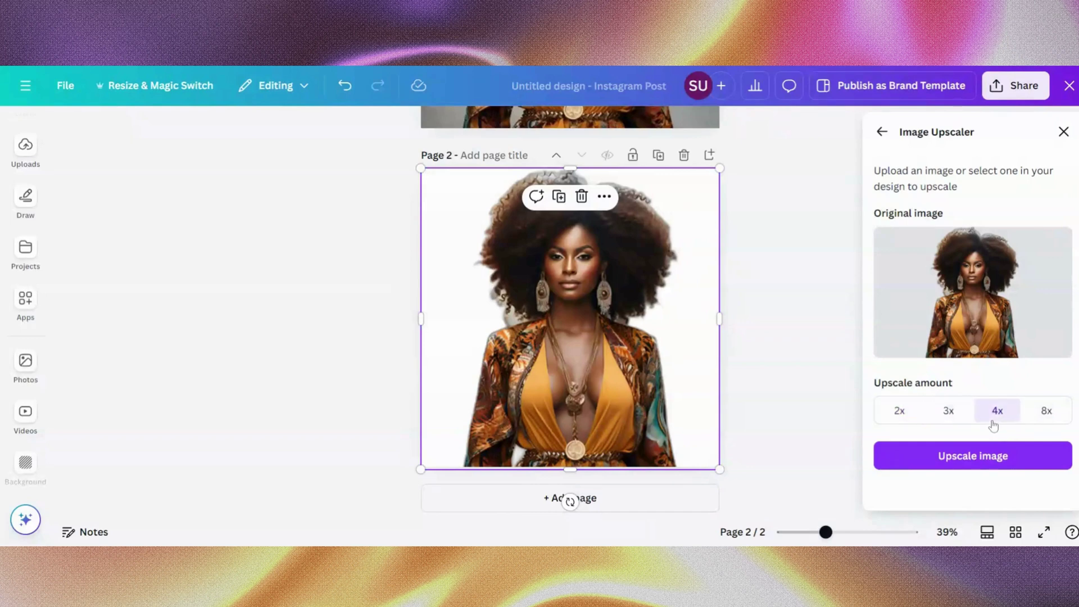
pyautogui.click(974, 465)
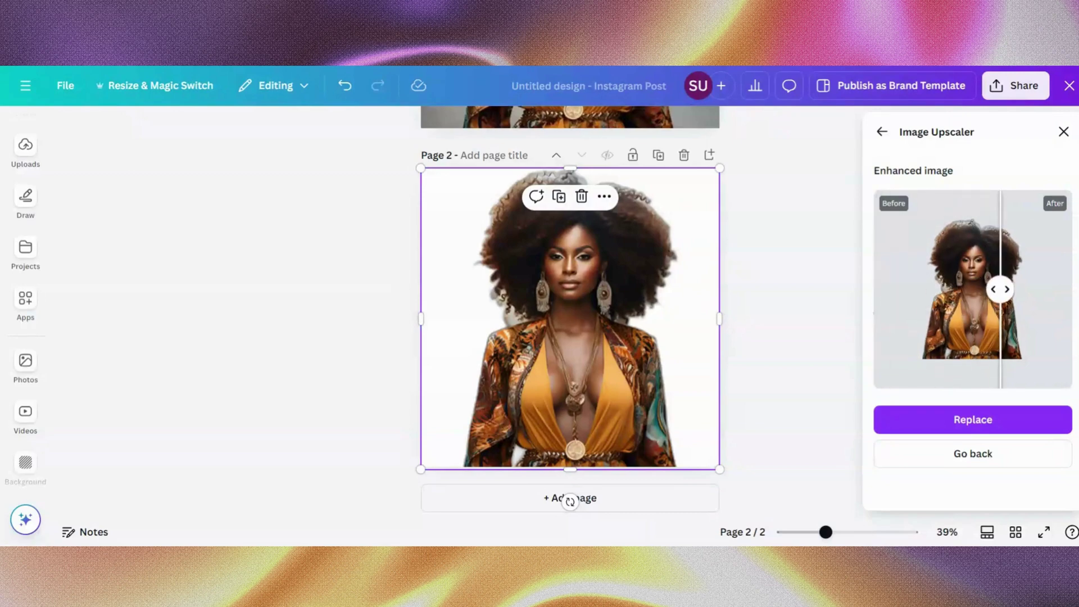
# Replace the page 2 cut-out with its upscaled version and close the Image Upscaler.
pyautogui.click(931, 426)
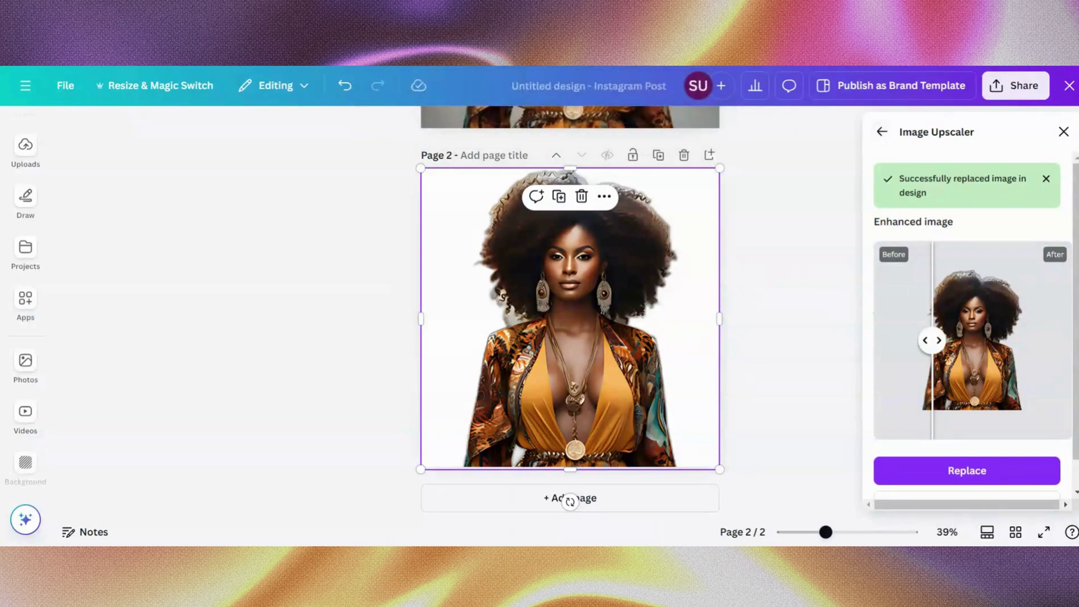
pyautogui.scroll(-1, 902, 227)
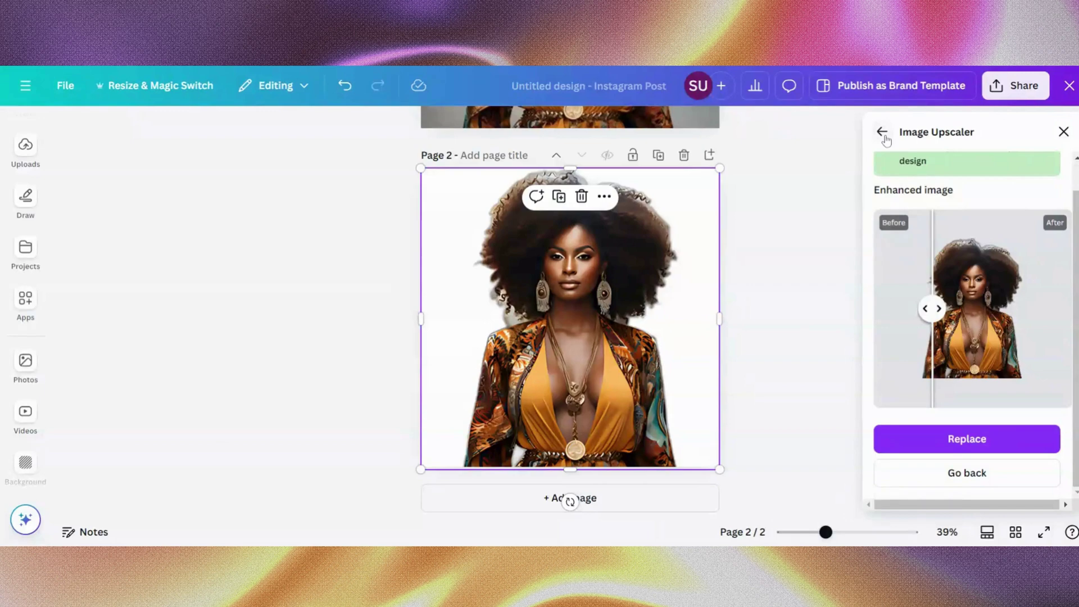
pyautogui.click(1064, 132)
pyautogui.click(911, 258)
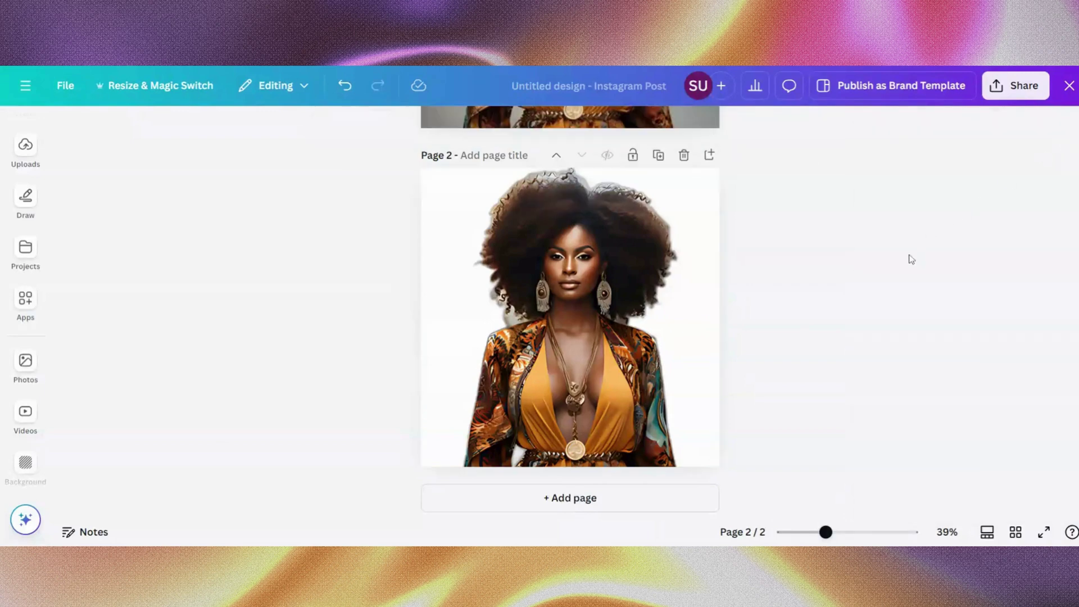
# Preview page 2 in full-screen presentation mode.
pyautogui.scroll(5, 910, 259)
pyautogui.scroll(-5, 909, 258)
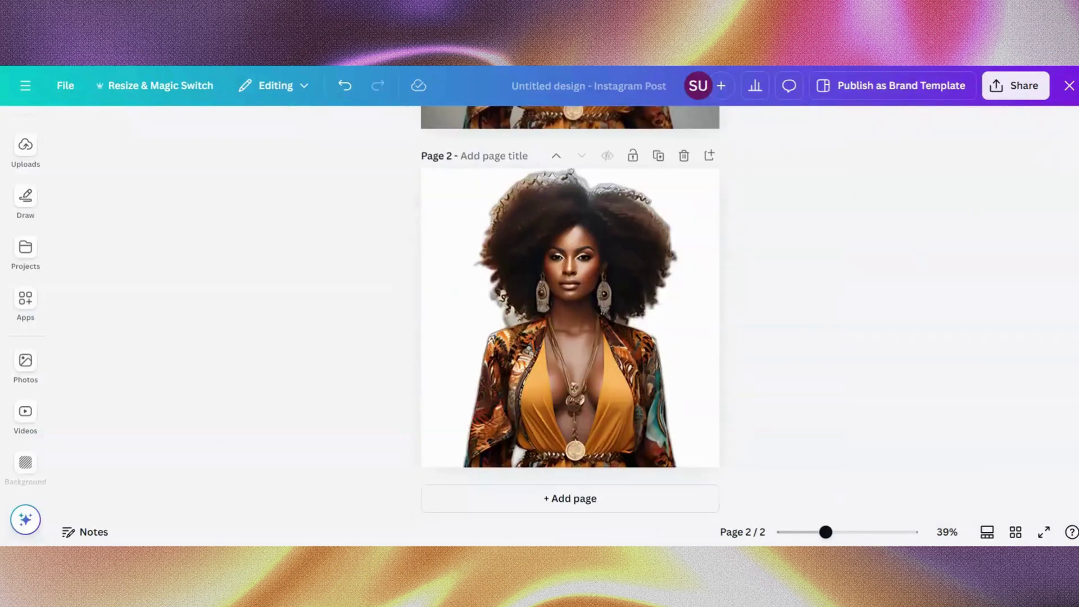
pyautogui.scroll(2, 909, 258)
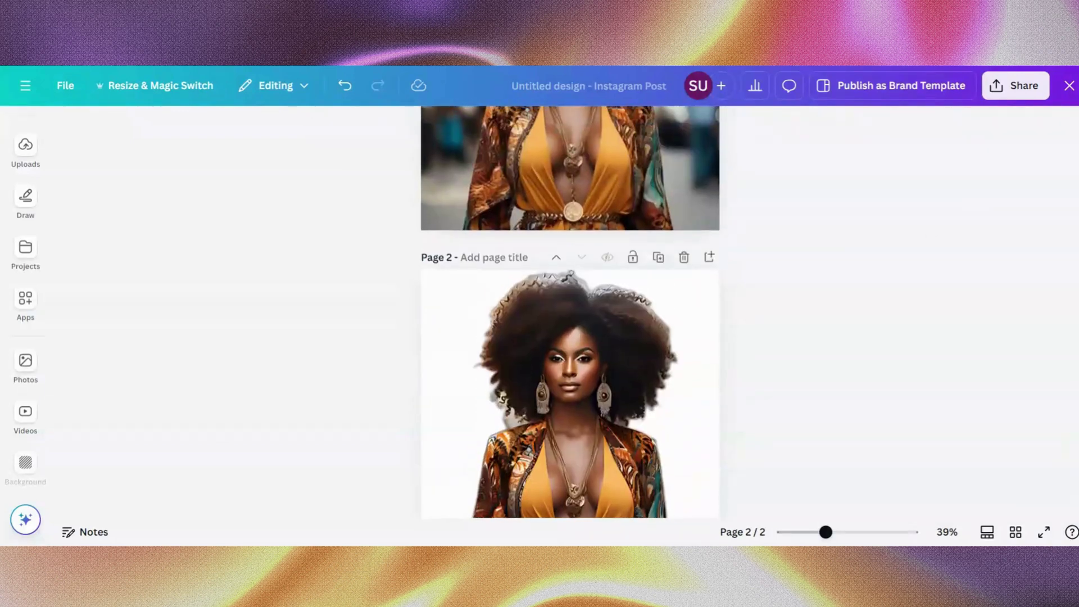
pyautogui.click(1044, 532)
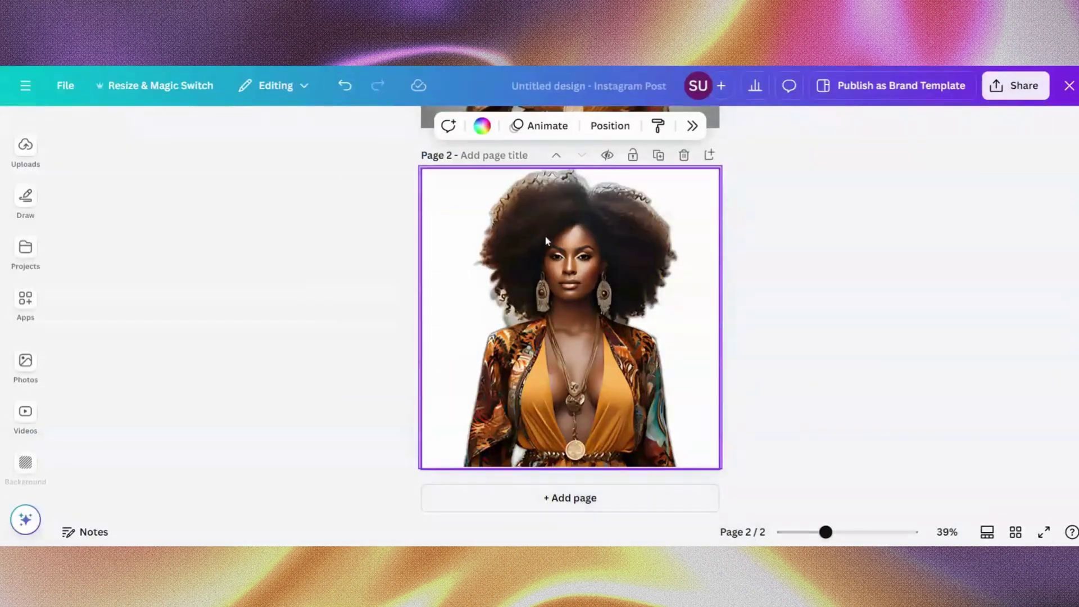
pyautogui.click(553, 275)
pyautogui.click(339, 125)
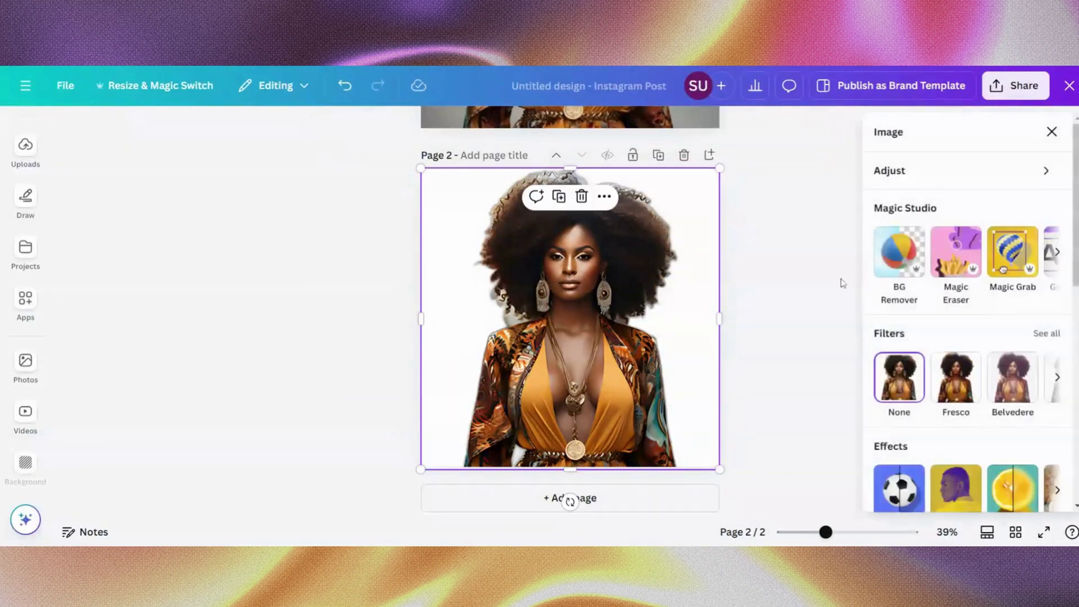
pyautogui.scroll(-5, 936, 318)
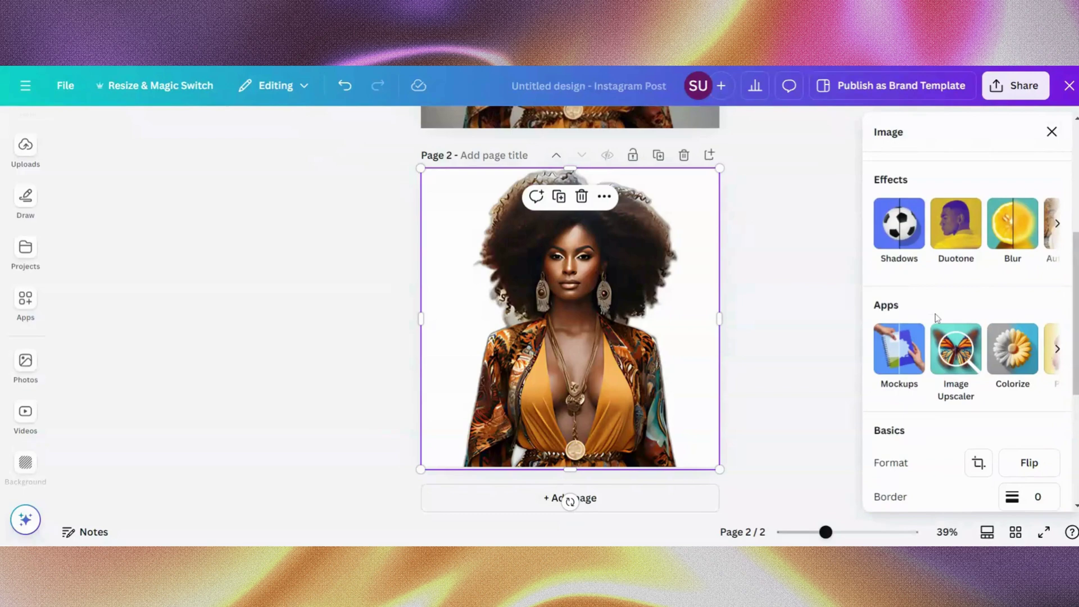
pyautogui.click(956, 349)
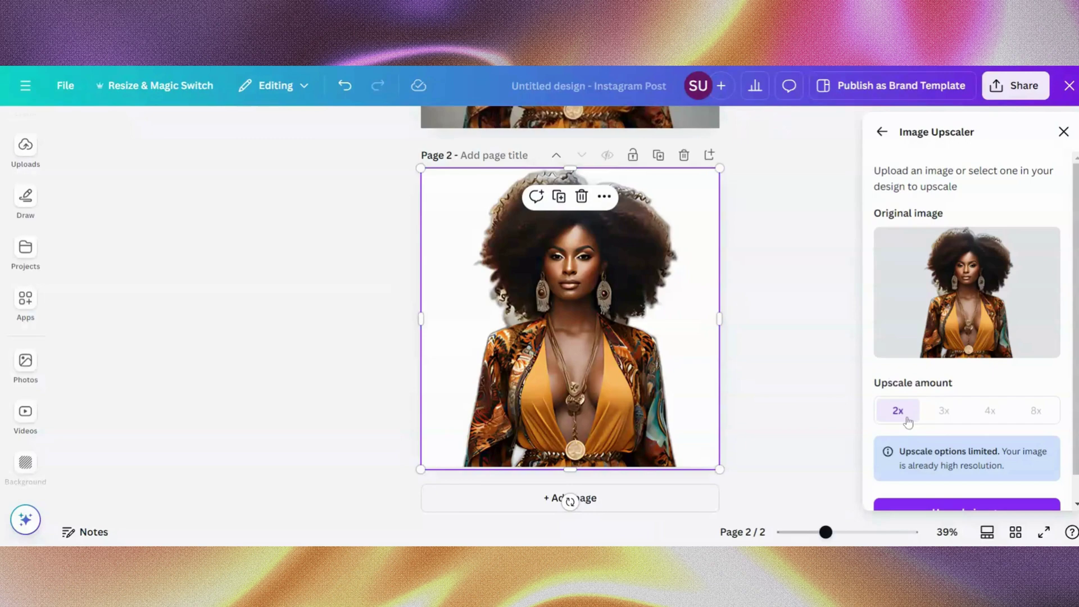
pyautogui.scroll(-1, 908, 421)
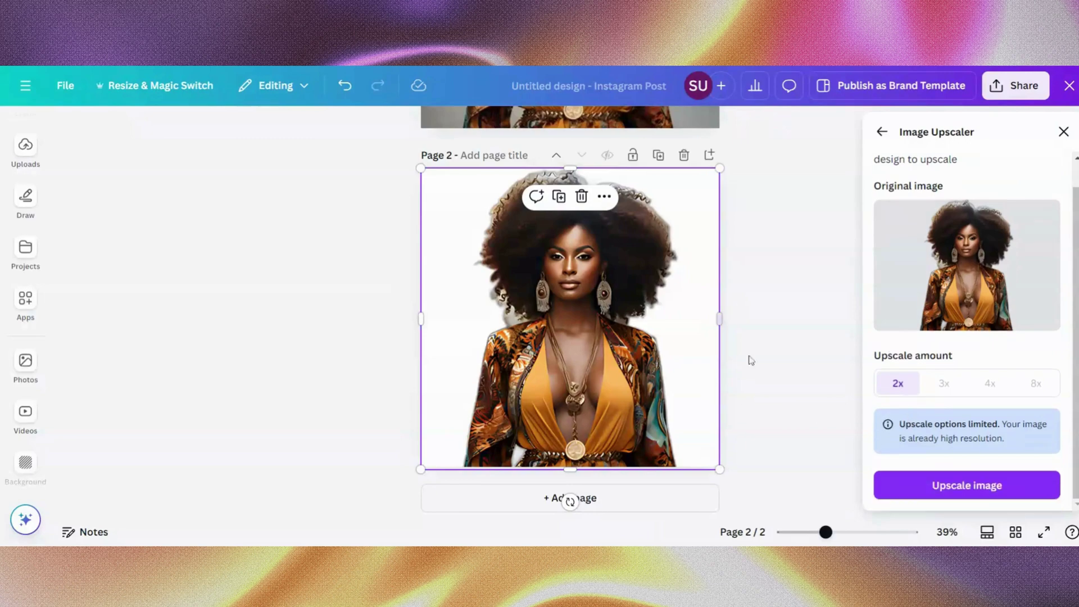
pyautogui.press('Escape')
pyautogui.press('Escape')
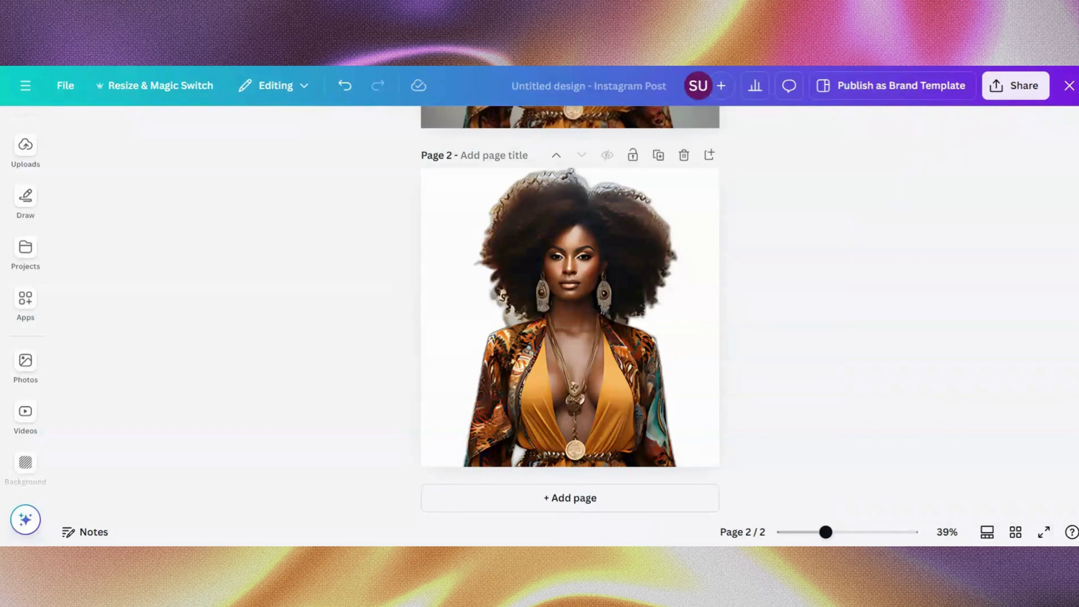
pyautogui.scroll(4, 570, 315)
pyautogui.scroll(-4, 570, 315)
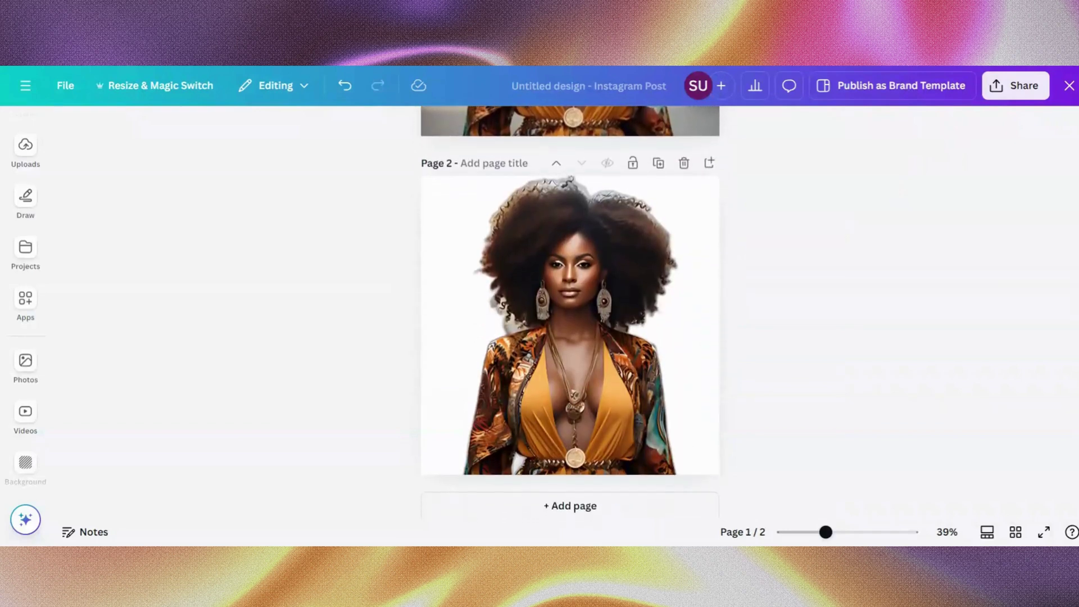
pyautogui.scroll(5, 736, 316)
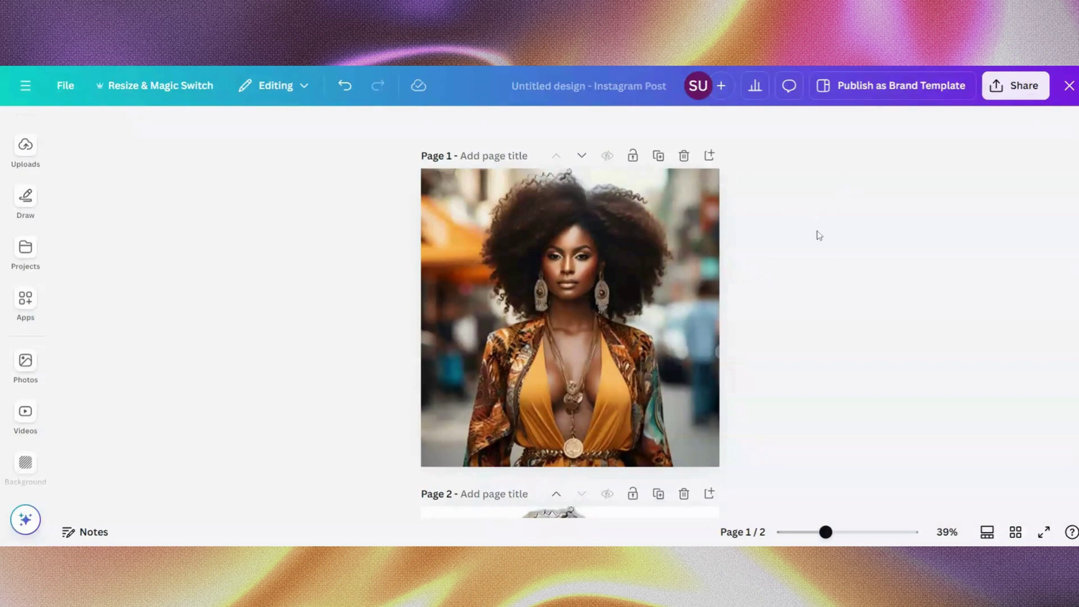
pyautogui.scroll(-5, 814, 299)
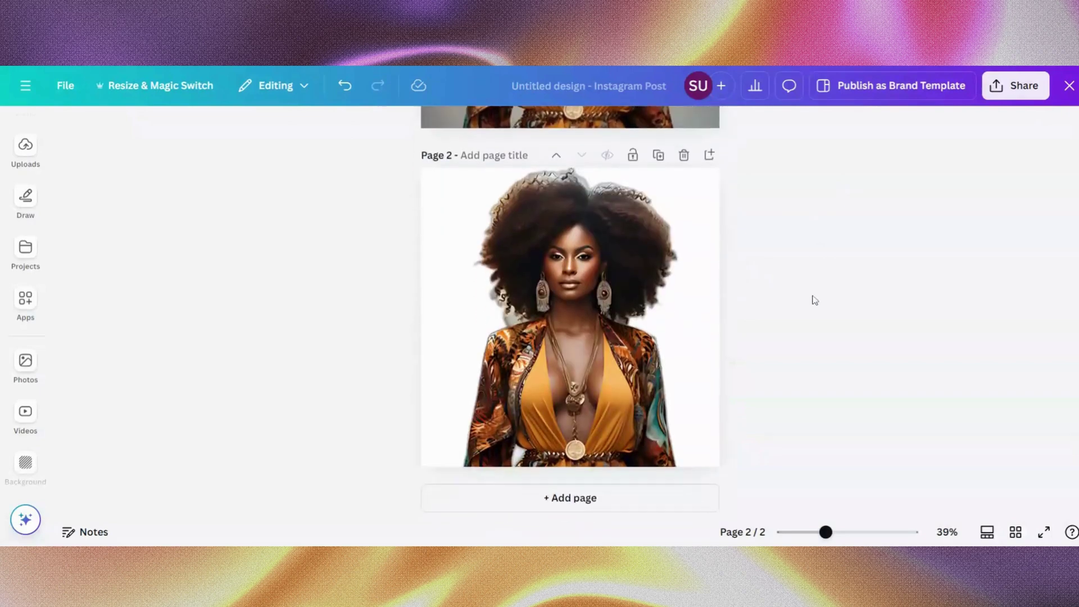